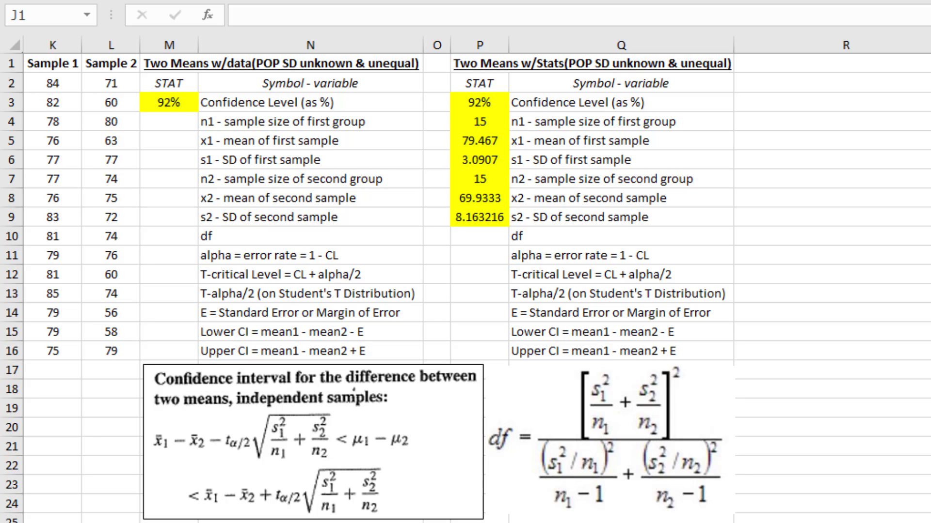
Enter the df formula =(P6^(2)/P4+P9^(2)/P7)^(2)/((P6^(2)/P4)^(2)/(P4-1)+(P9^(2)/P7)^(2)/(P7-1)) in P10 and the alpha formula =1-P3 in P11
click(484, 237)
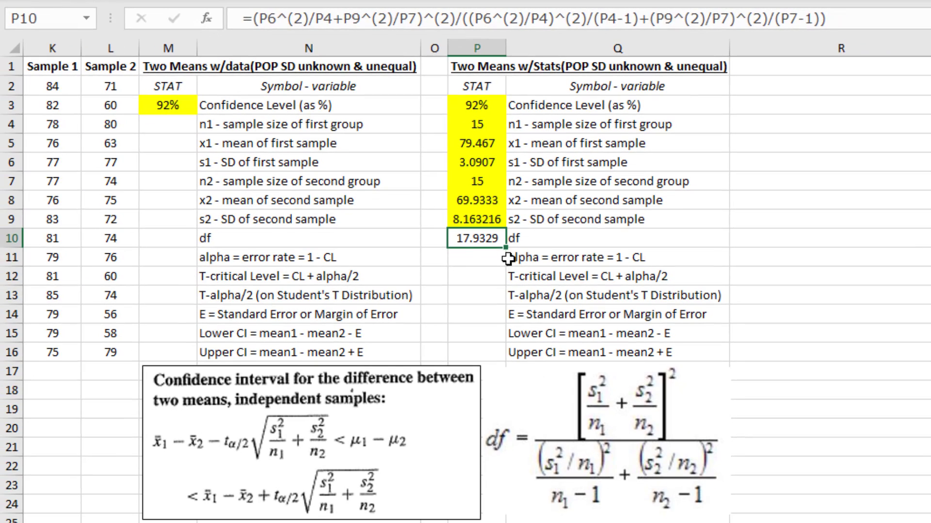
click(376, 401)
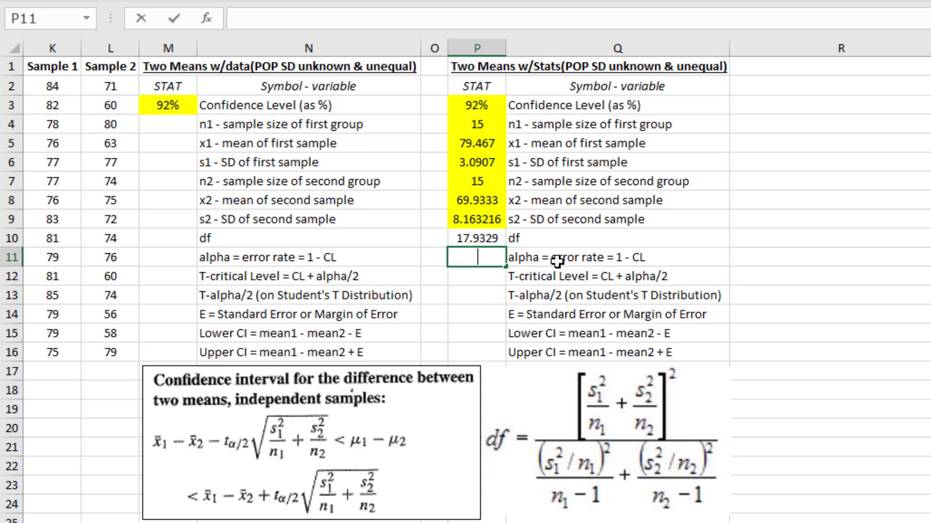
text(=1-)
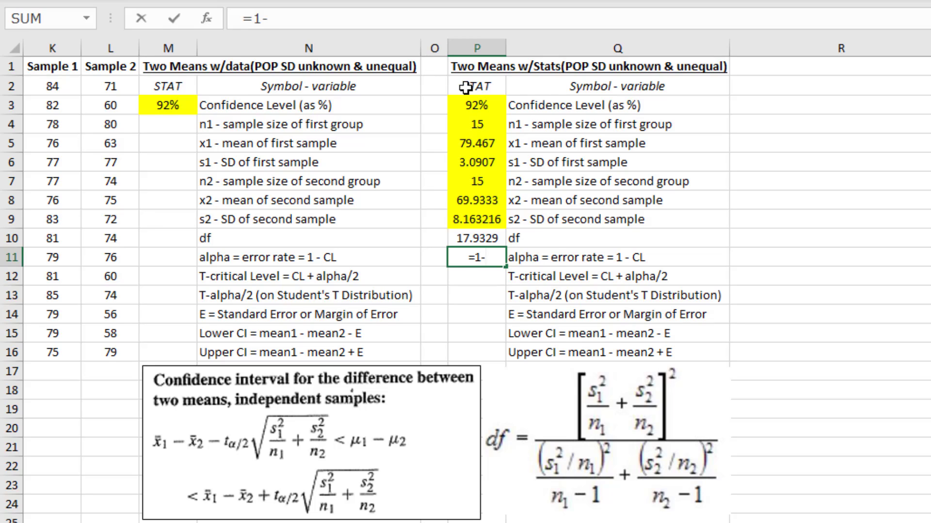
click(467, 103)
key(Return)
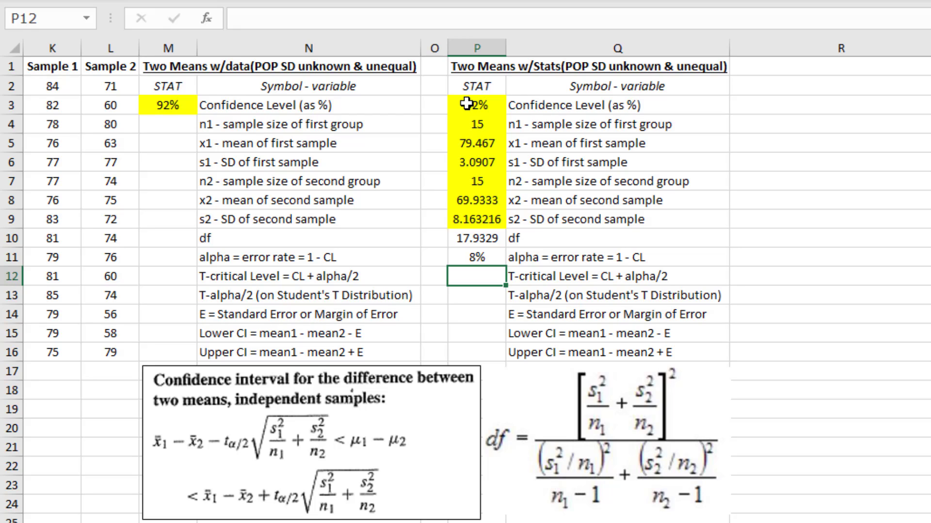
Calculate the T-critical level in P12 as the confidence level plus half of alpha with =P3+P11/2
text(=)
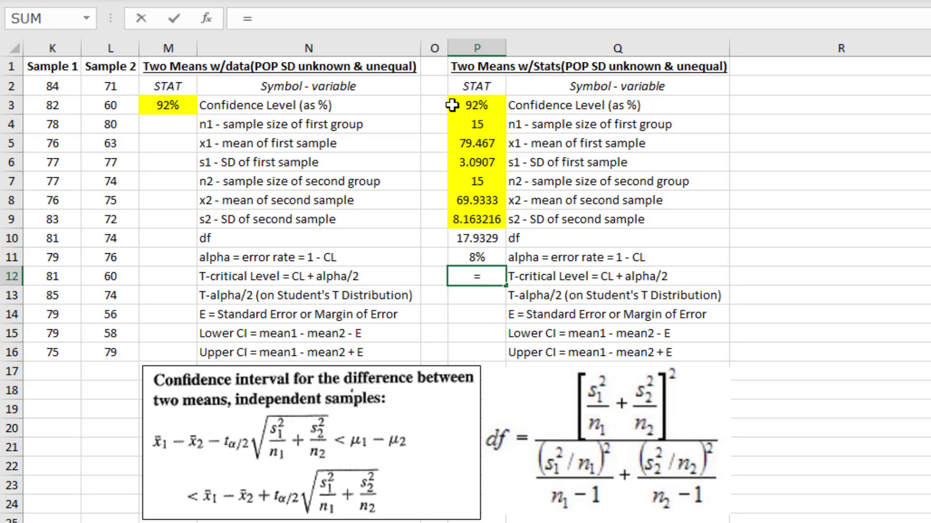
click(467, 104)
text(+)
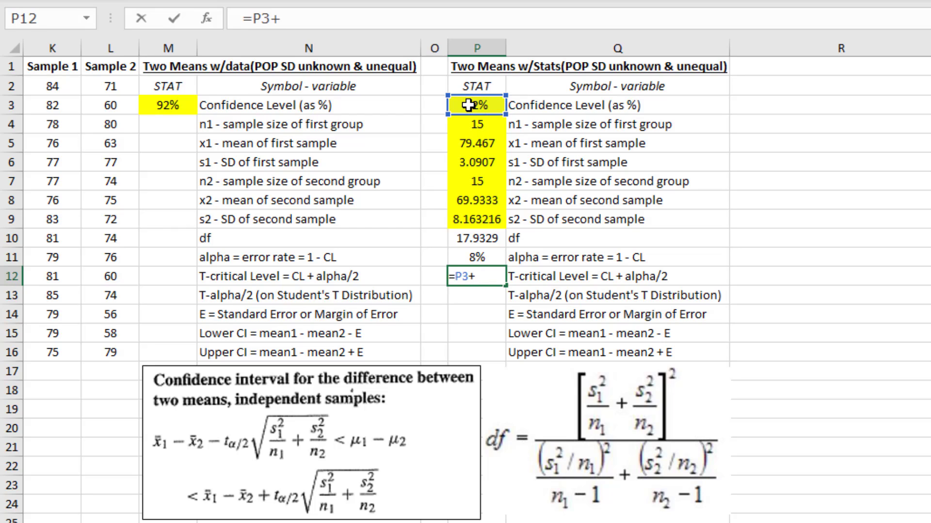
click(481, 258)
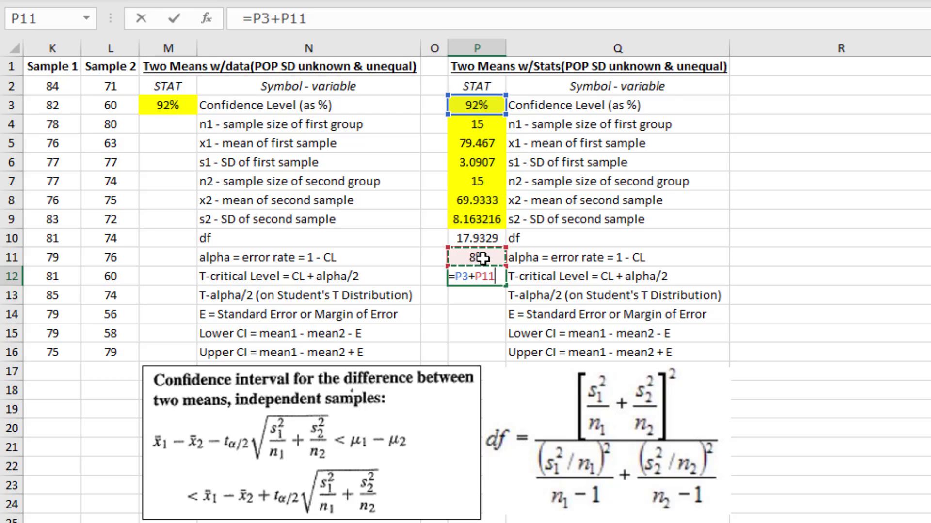
text(/2)
key(Return)
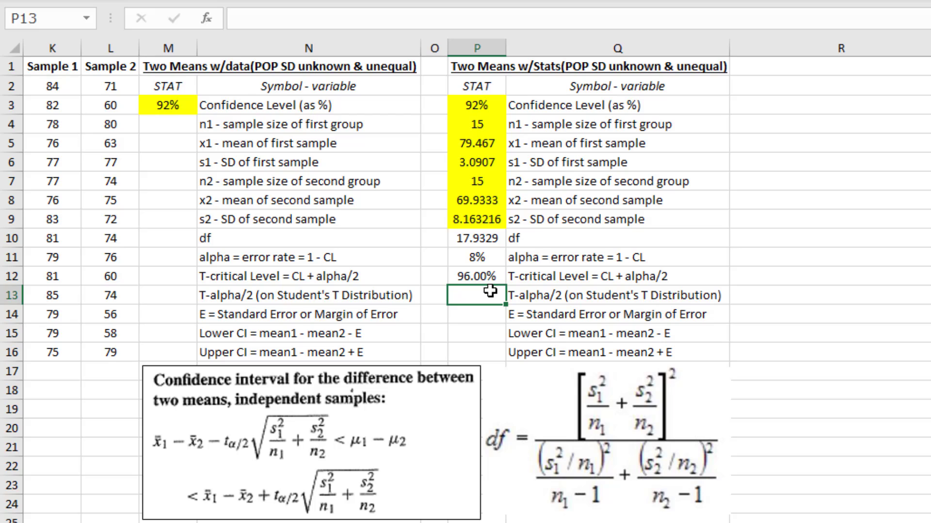
Calculate T-alpha/2 in P13 from the critical level and degrees of freedom with =T.INV(P12,P10)
text(=)
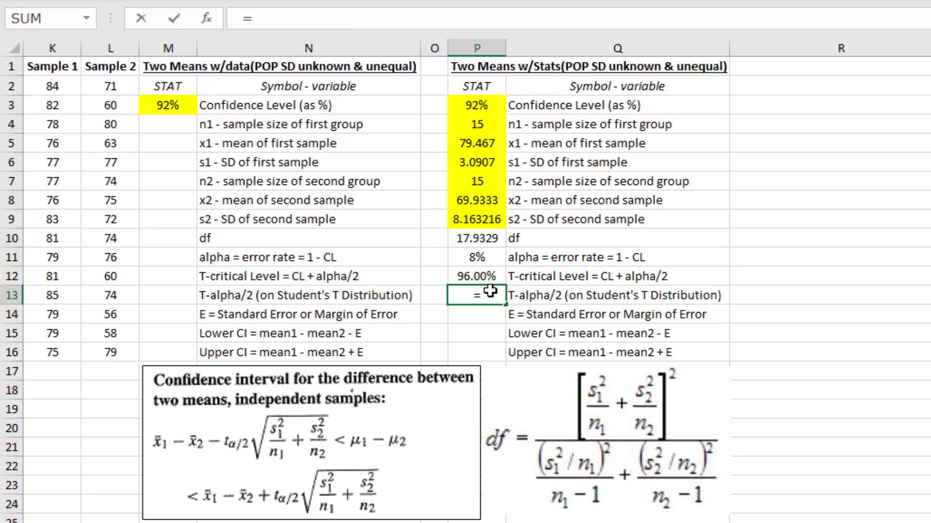
text(t)
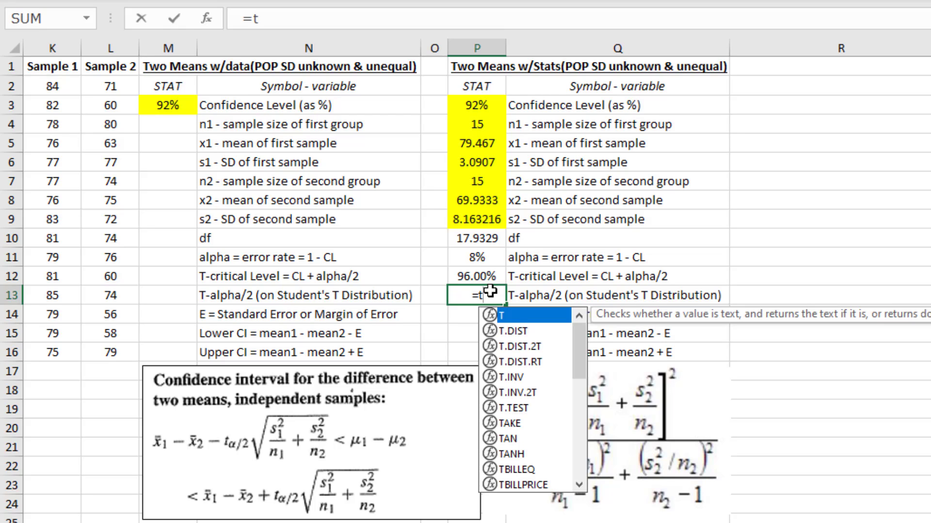
double_click(513, 378)
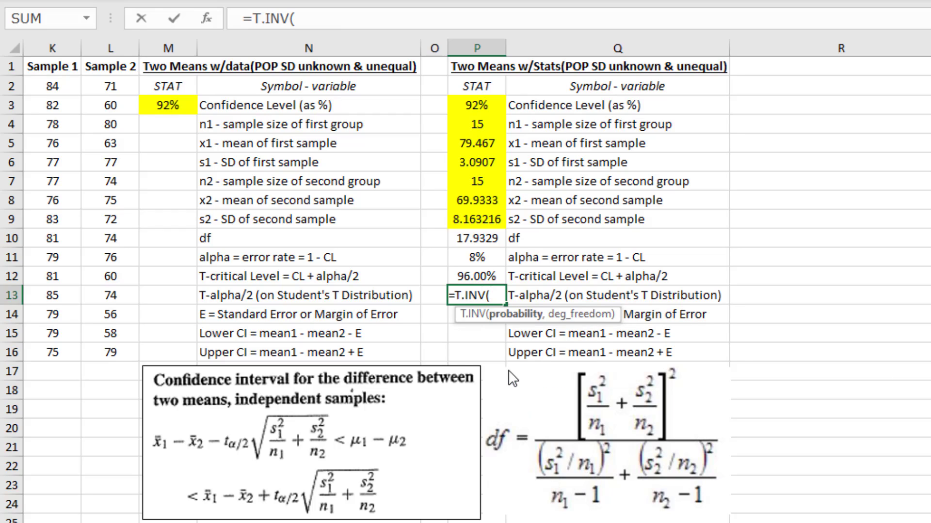
click(484, 275)
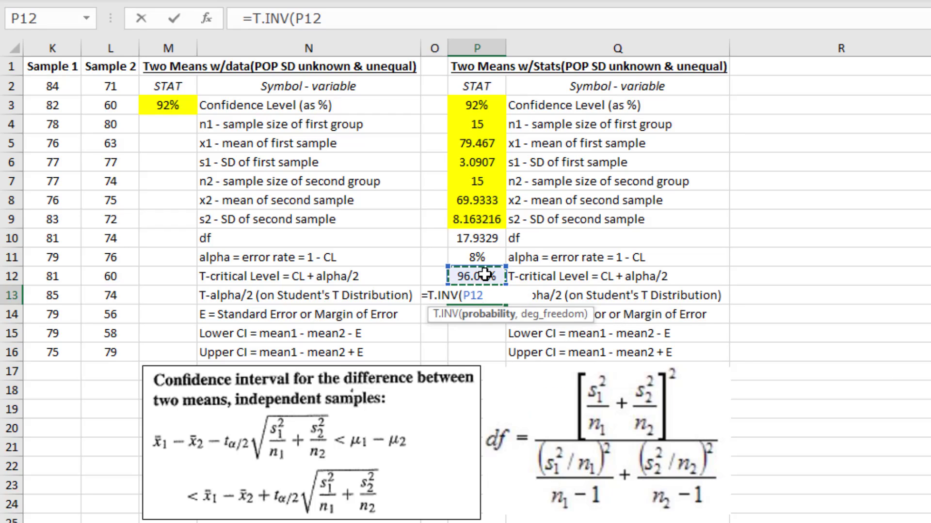
text(,)
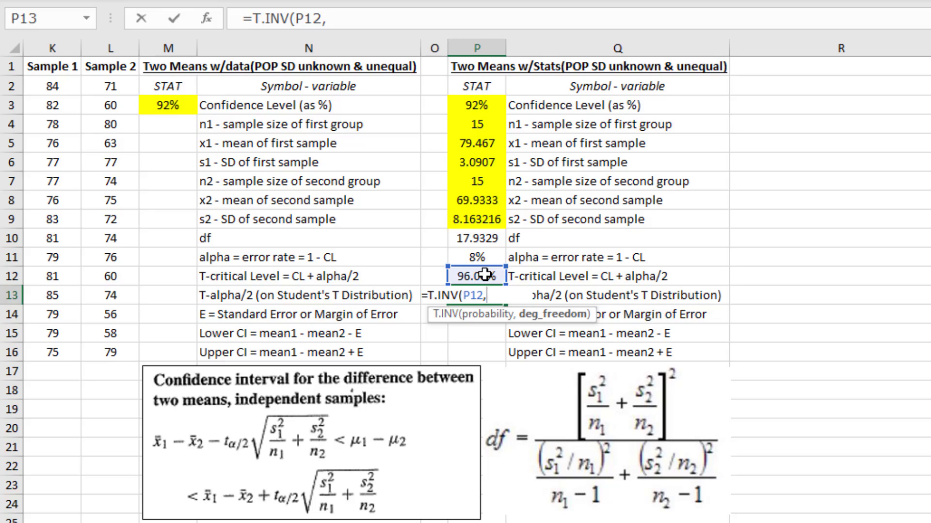
click(485, 238)
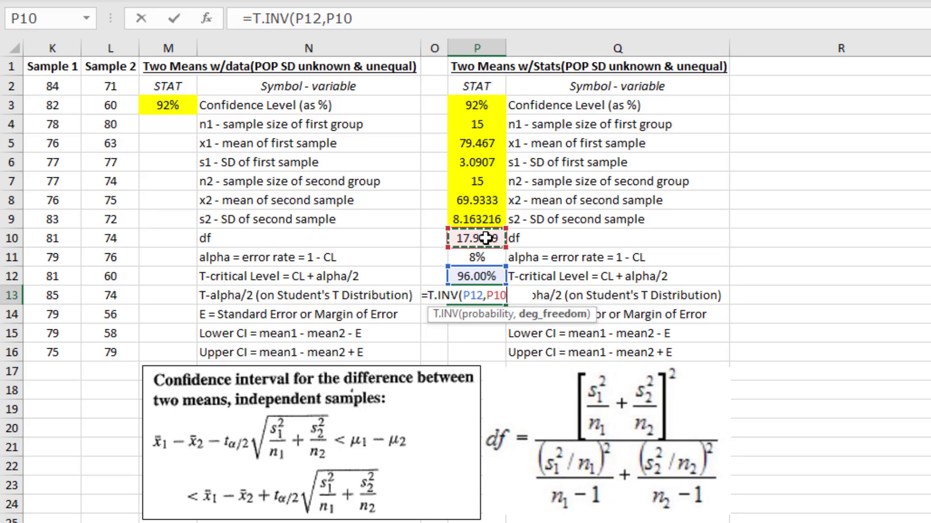
text())
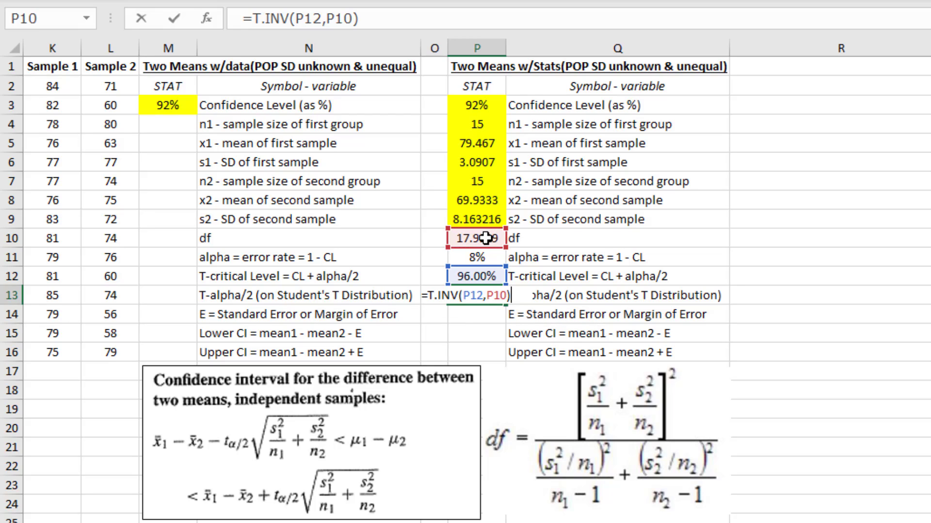
key(Return)
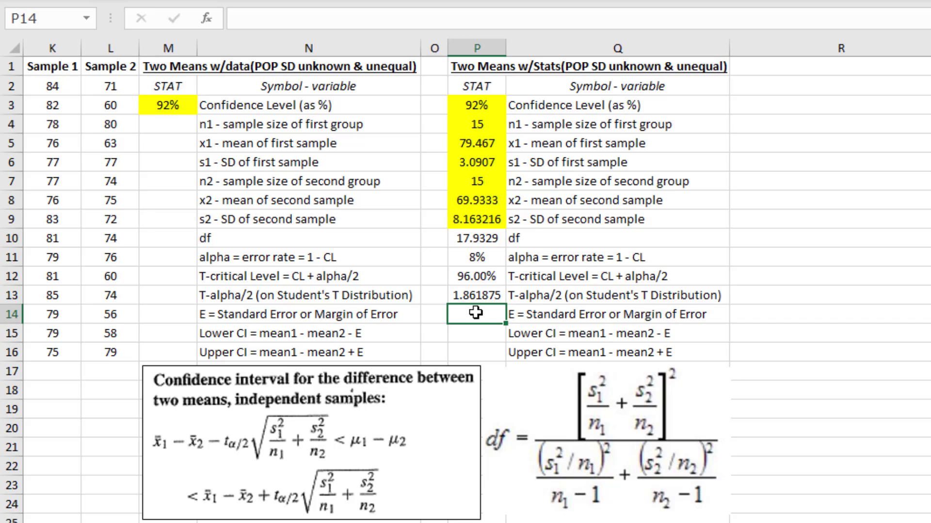
Calculate the margin of error E in P14 with the formula =P13*SQRT(P6^(2)/P4+P9^(2)/P7)
text(=)
click(473, 293)
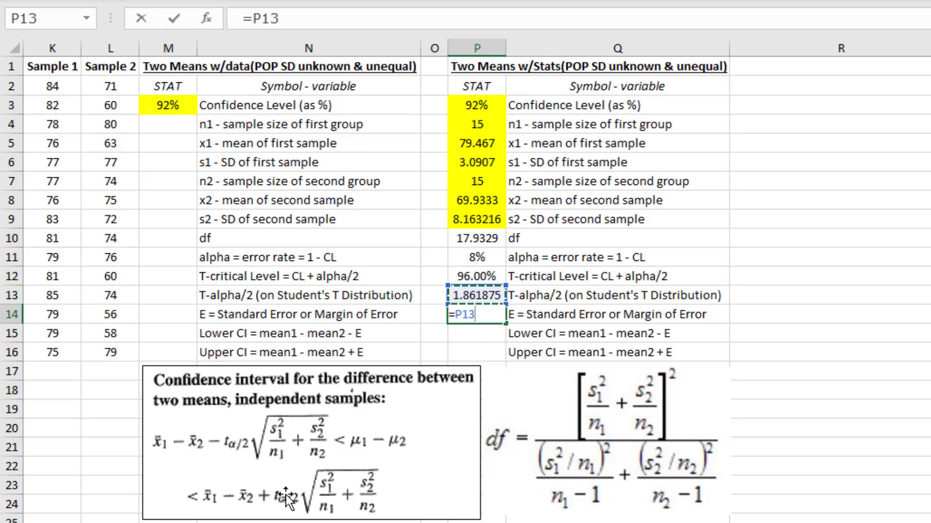
text(*SQRT)
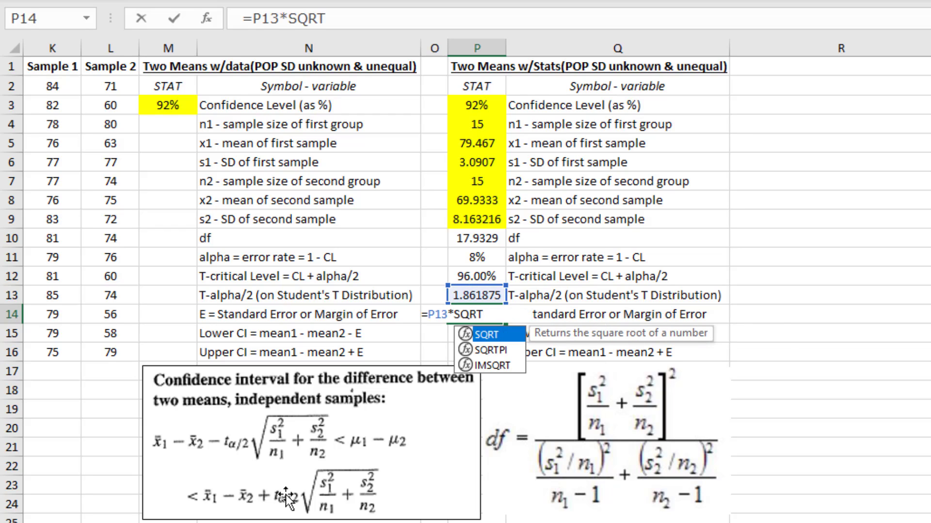
text(()
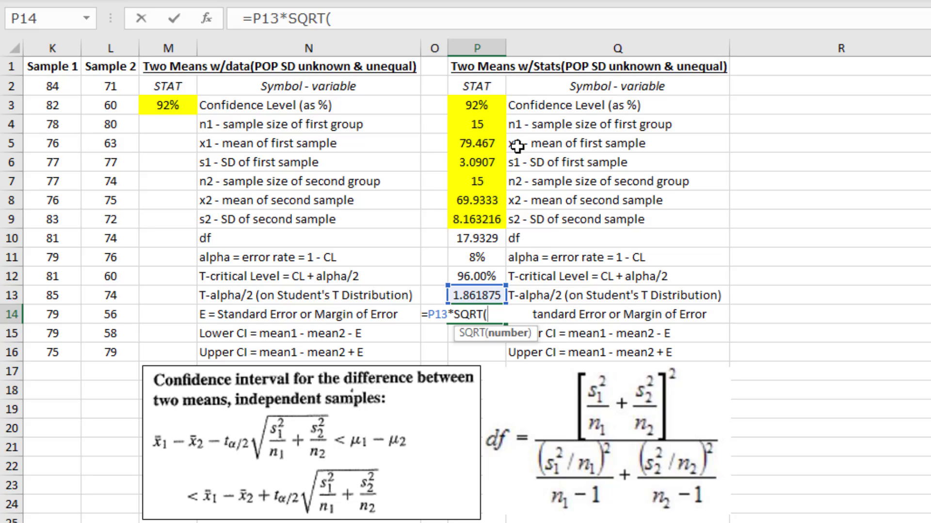
click(465, 162)
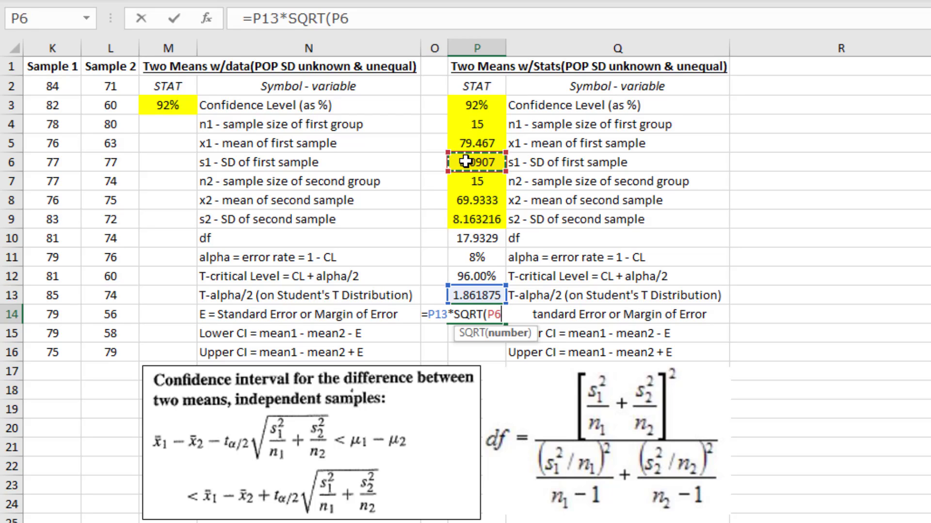
text(^(@))
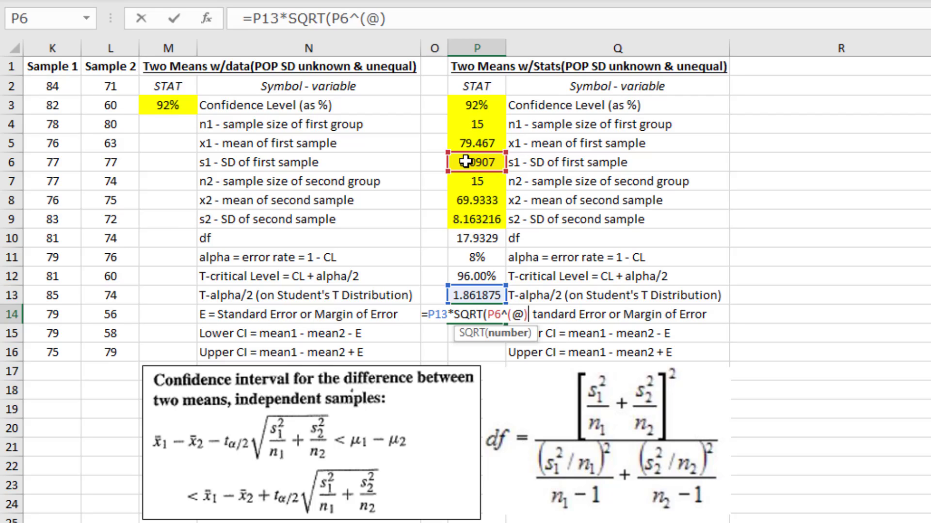
key(BackSpace)
key(BackSpace)
text(2)/)
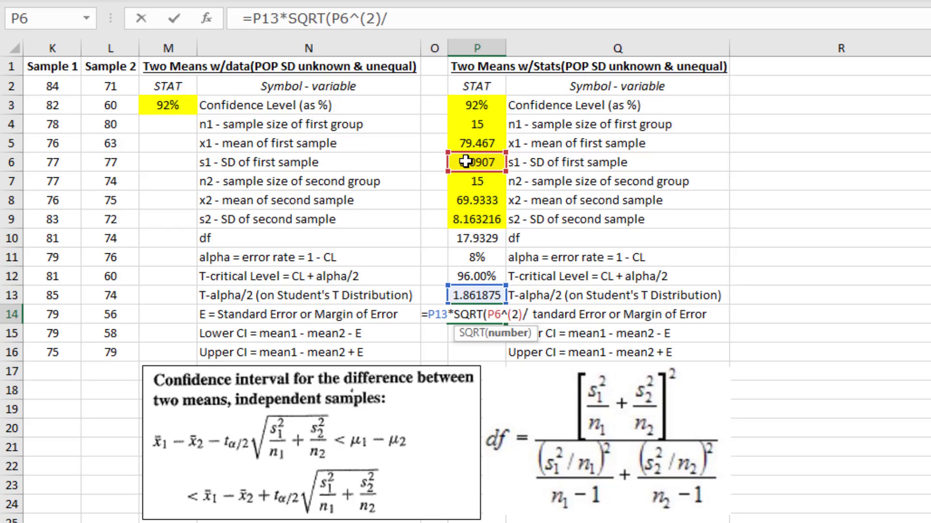
click(473, 123)
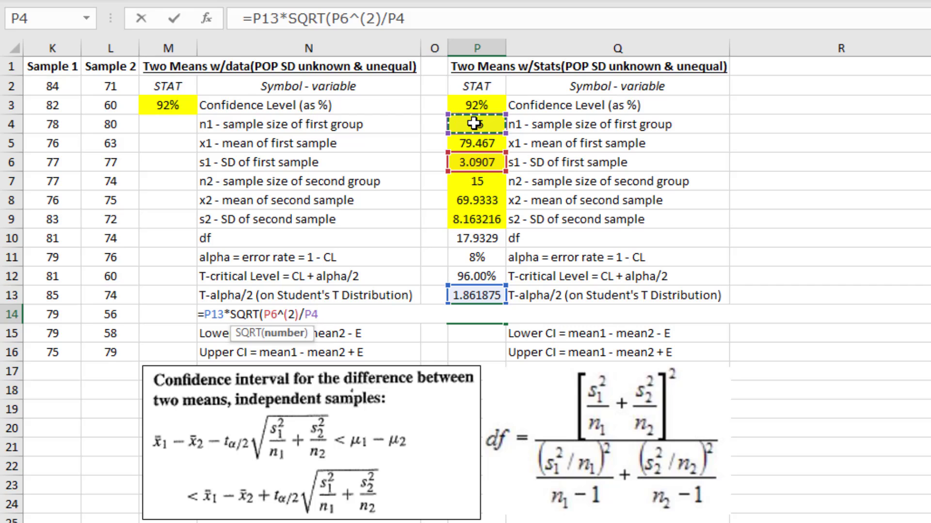
text(+)
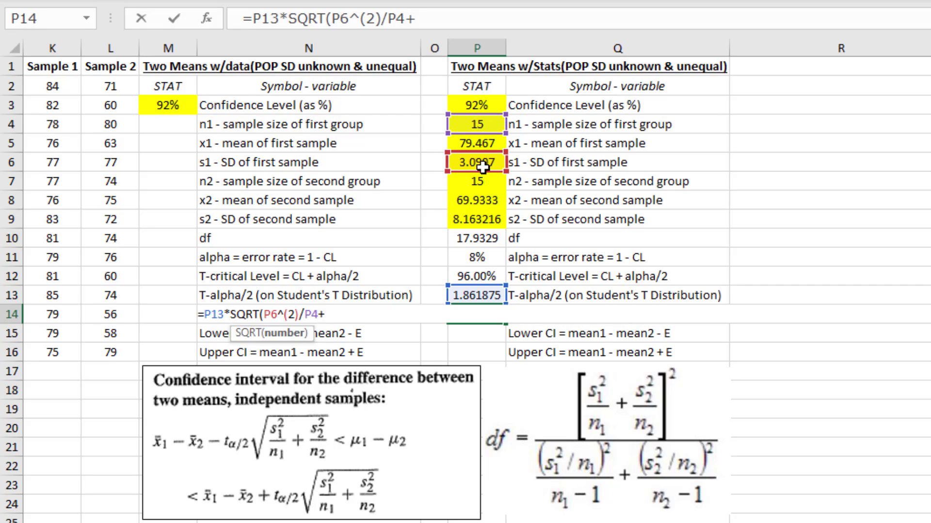
click(486, 218)
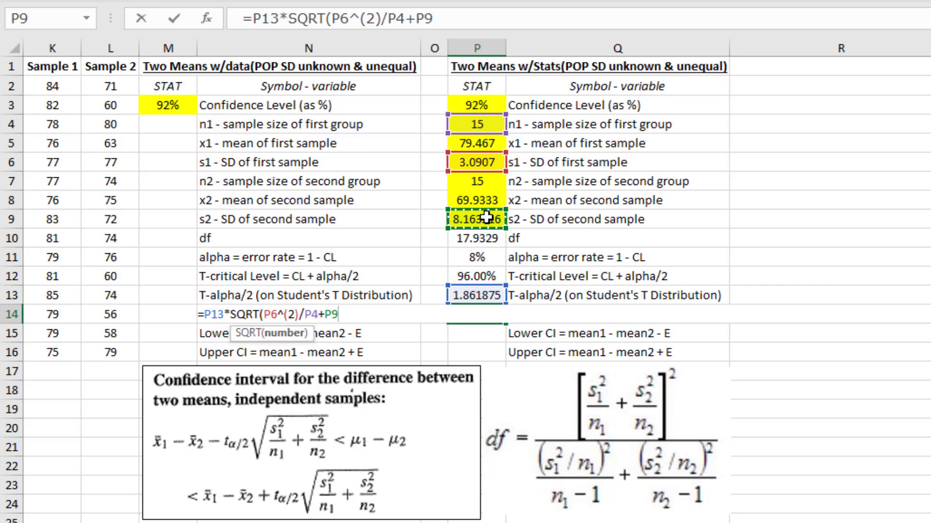
text(^(2))
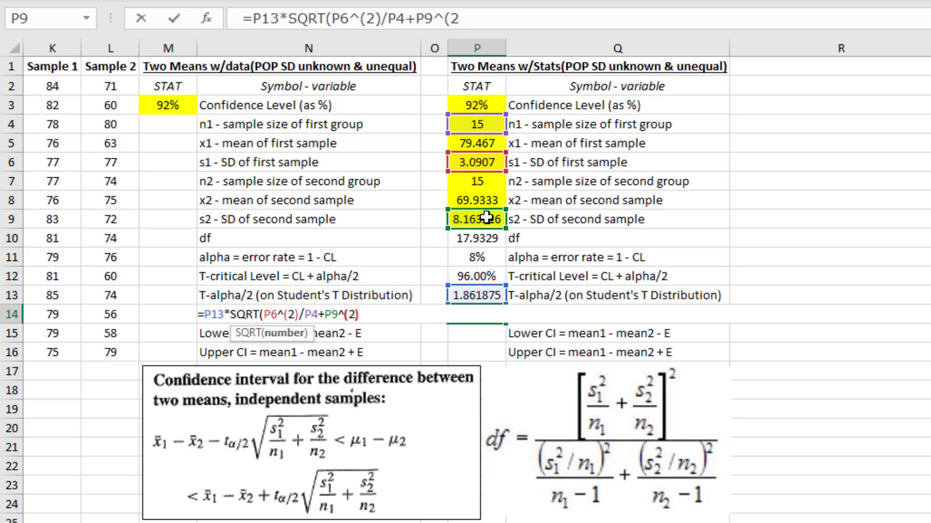
text(/)
click(483, 182)
text())
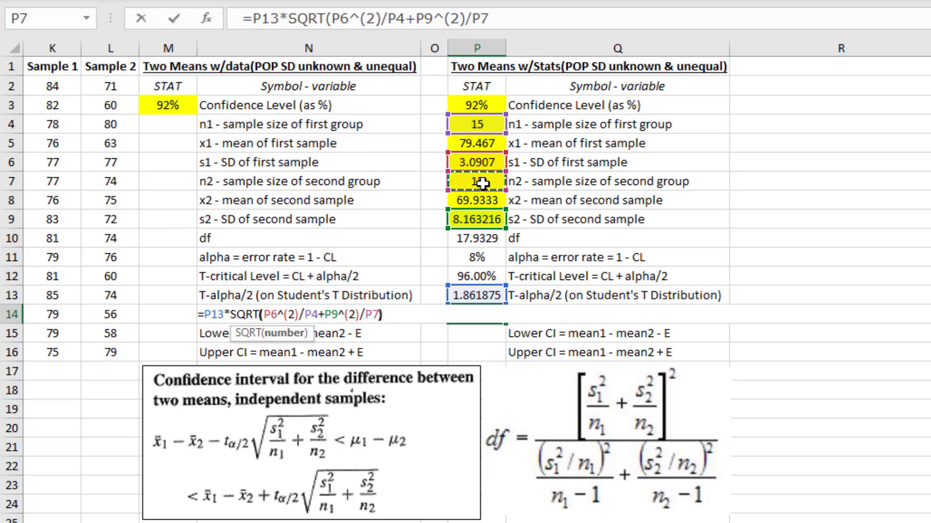
key(Return)
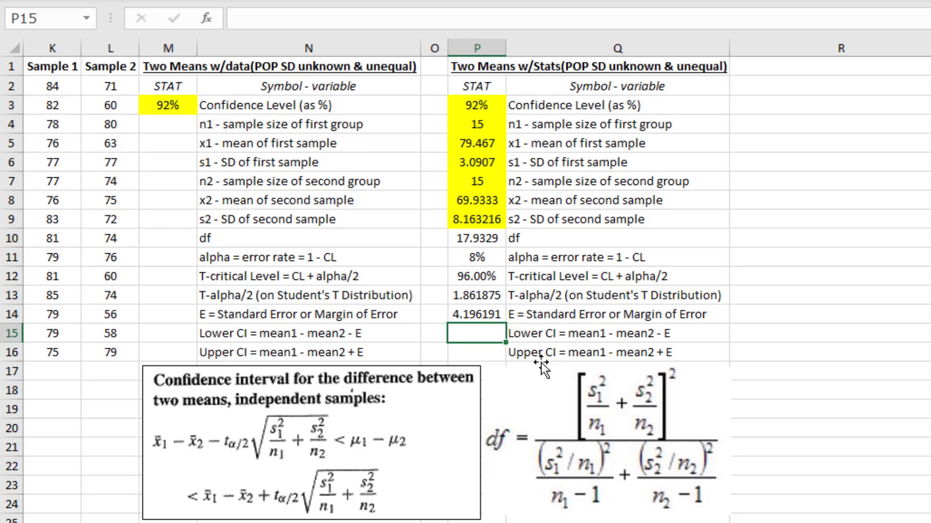
Calculate the lower confidence limit in P15 as mean1 minus mean2 minus E with =P5-P8-P14
text(=)
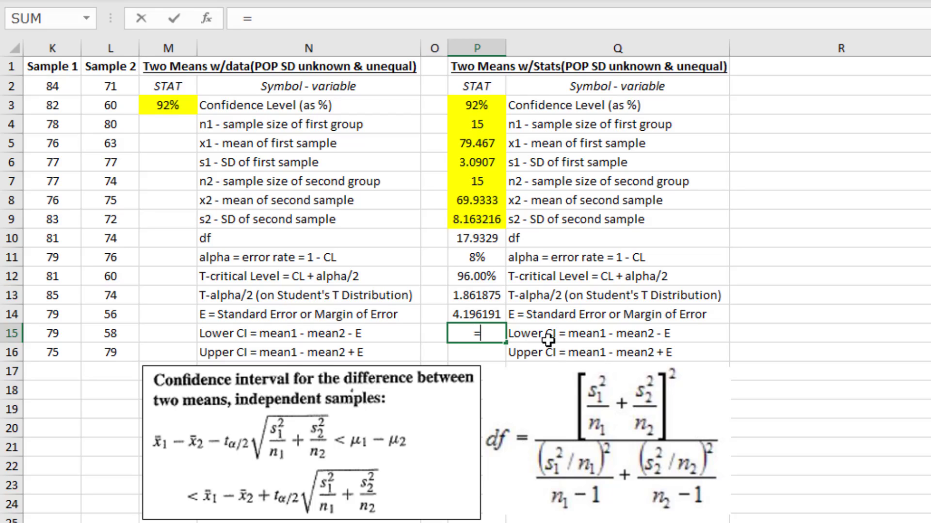
click(484, 143)
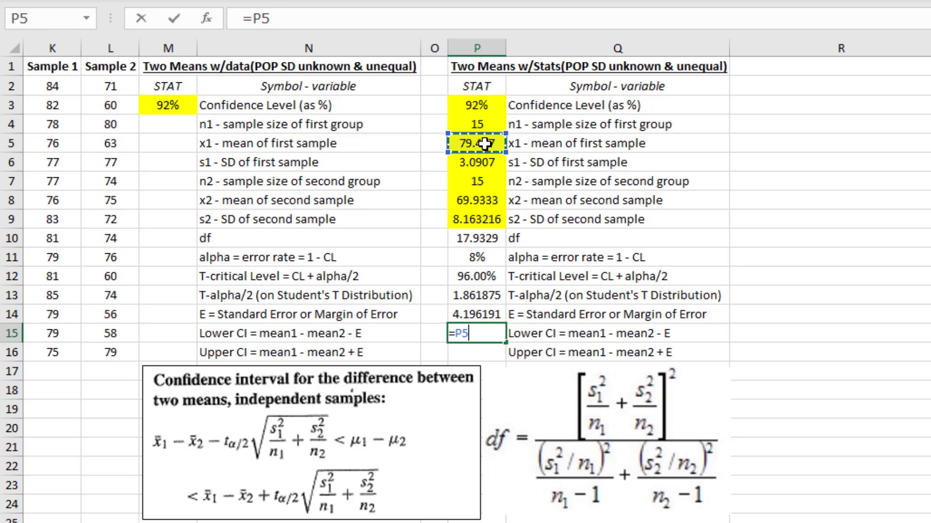
text(-)
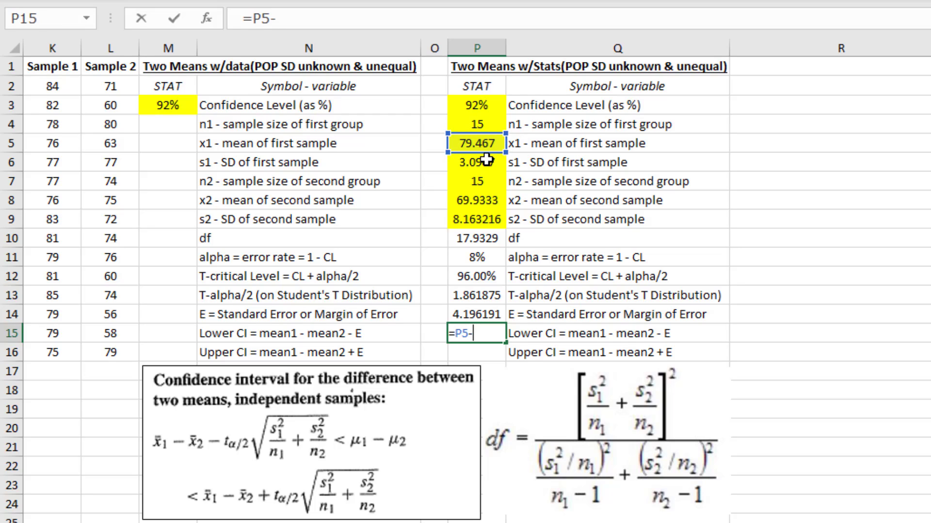
click(482, 201)
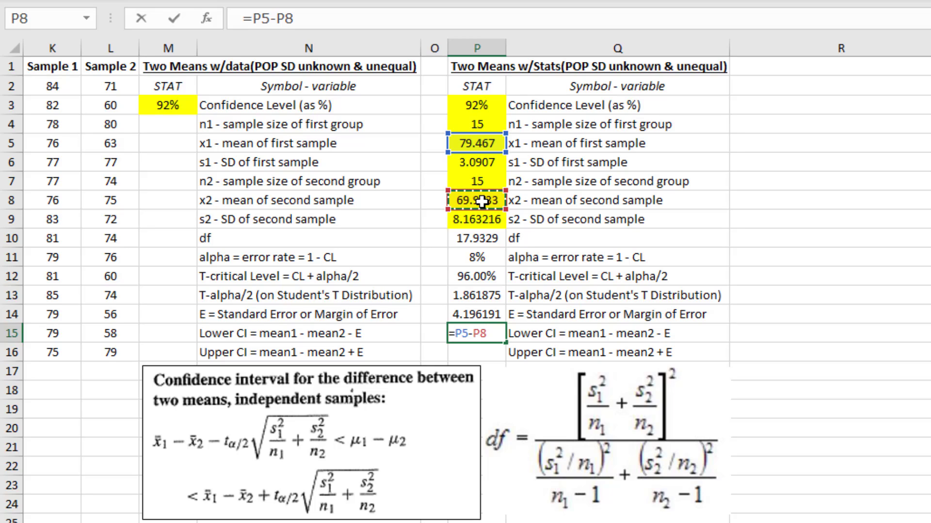
text(-)
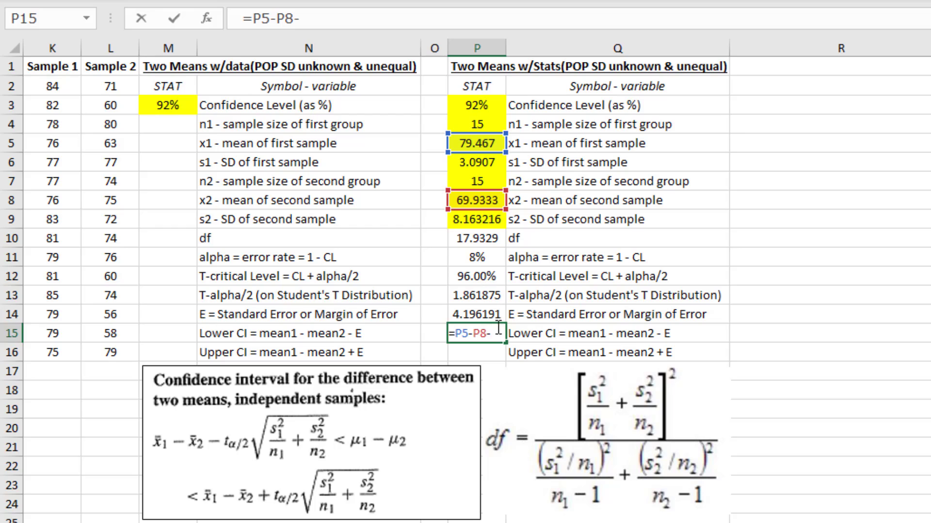
click(489, 313)
key(Return)
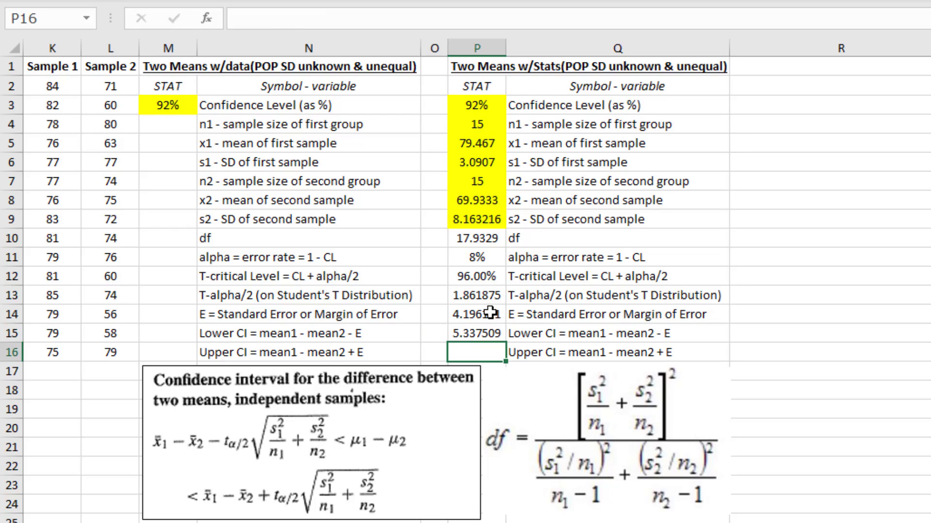
Calculate the upper confidence limit in P16 as mean1 minus mean2 plus E with =P5-P8+P14
text(=)
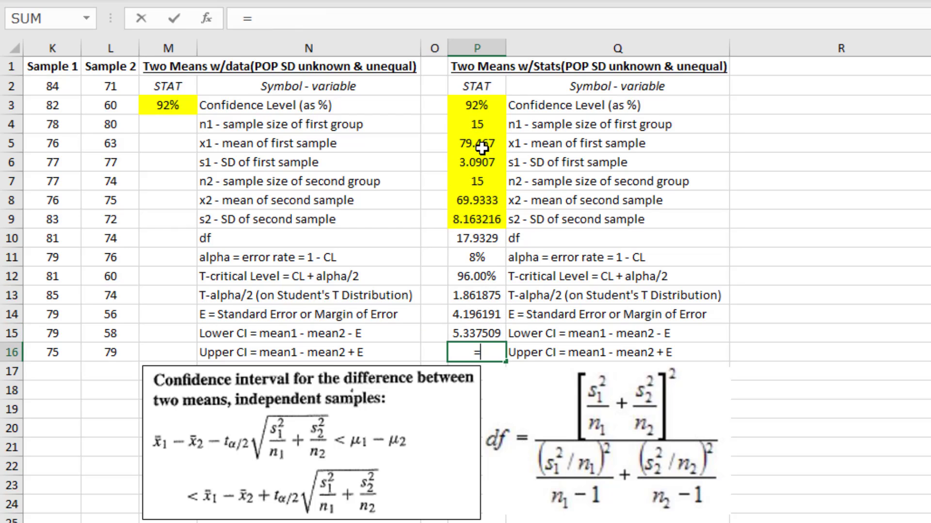
click(481, 147)
text(-)
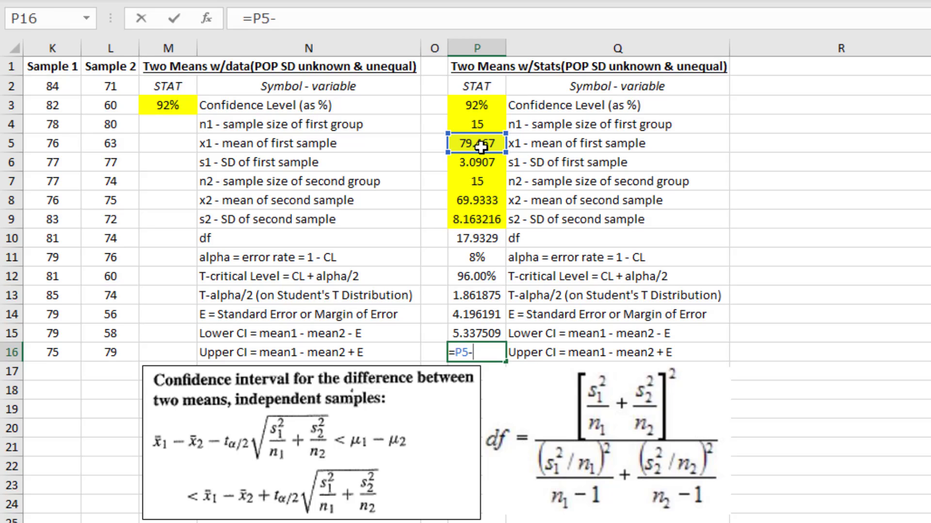
click(480, 200)
text(+)
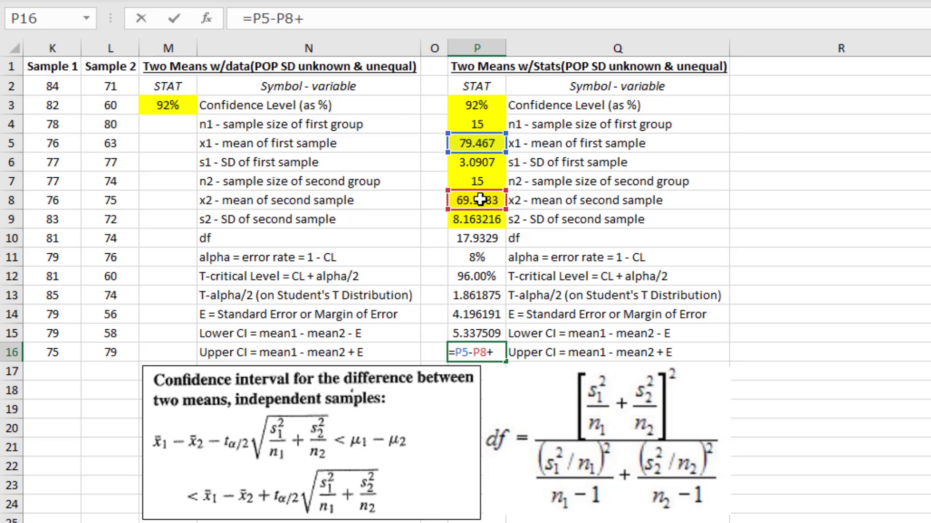
click(490, 315)
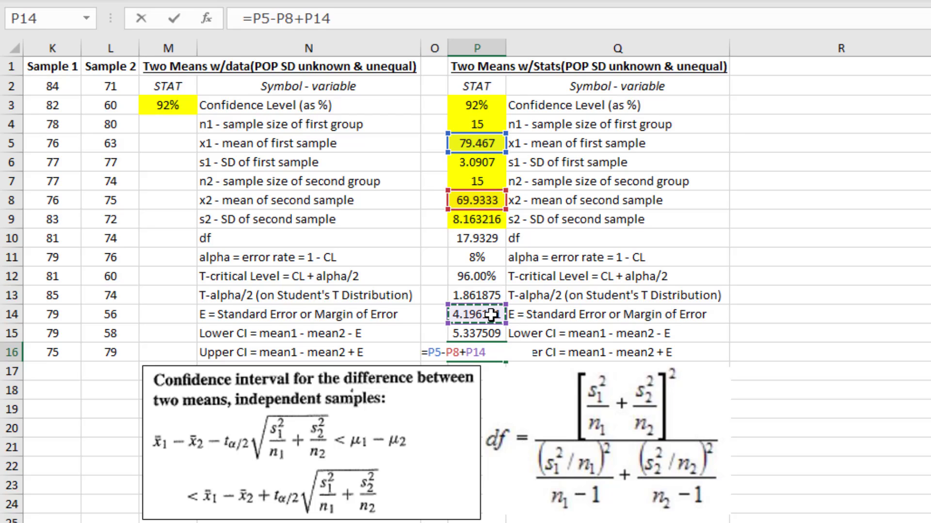
key(Return)
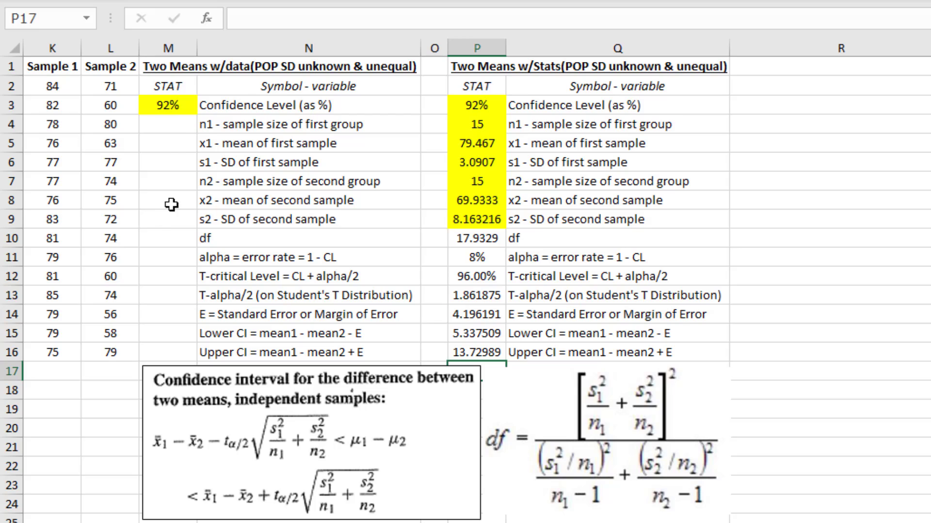
Calculate the first group's sample size in M4 from the Sample 1 data with =COUNT(K:K)
click(175, 125)
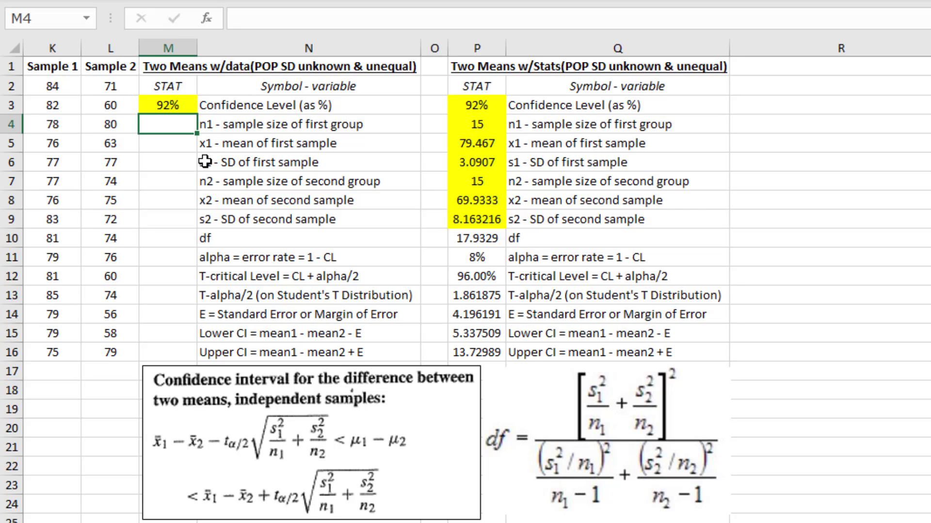
text(=count)
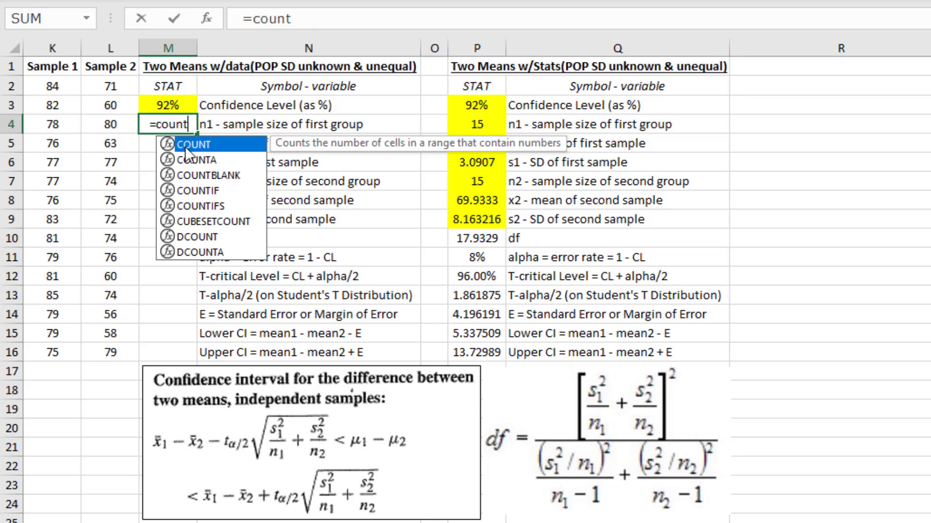
key(Tab)
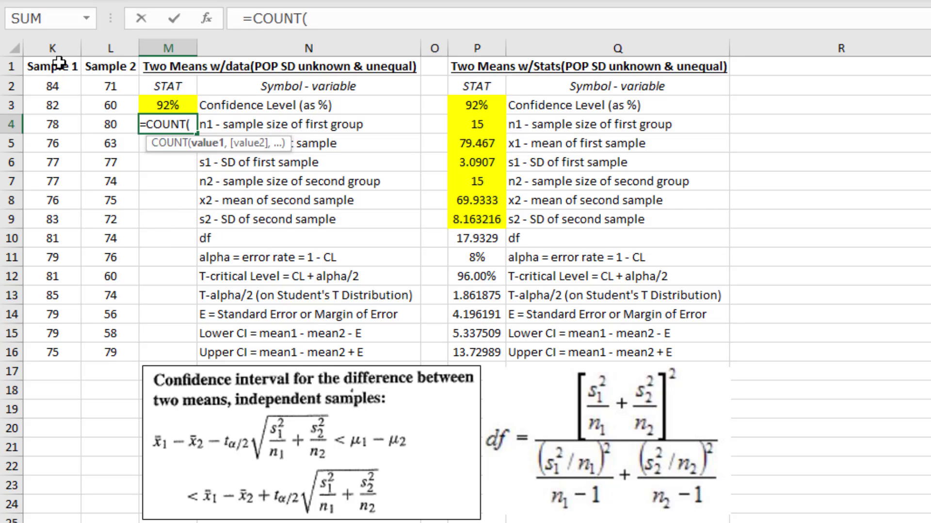
click(53, 48)
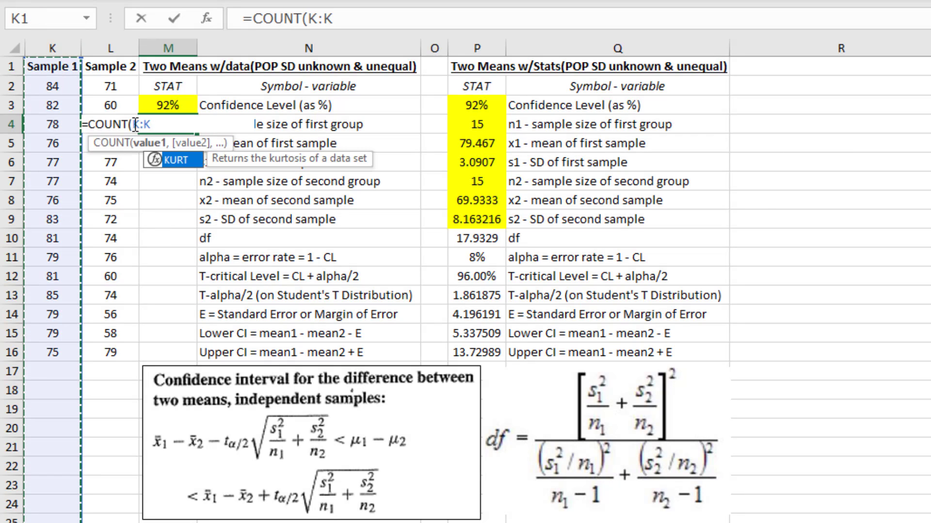
text())
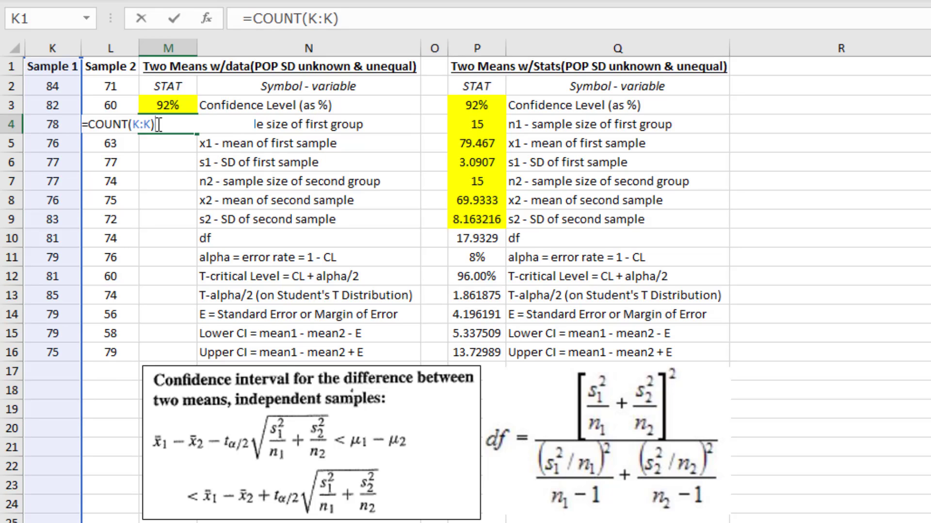
key(Return)
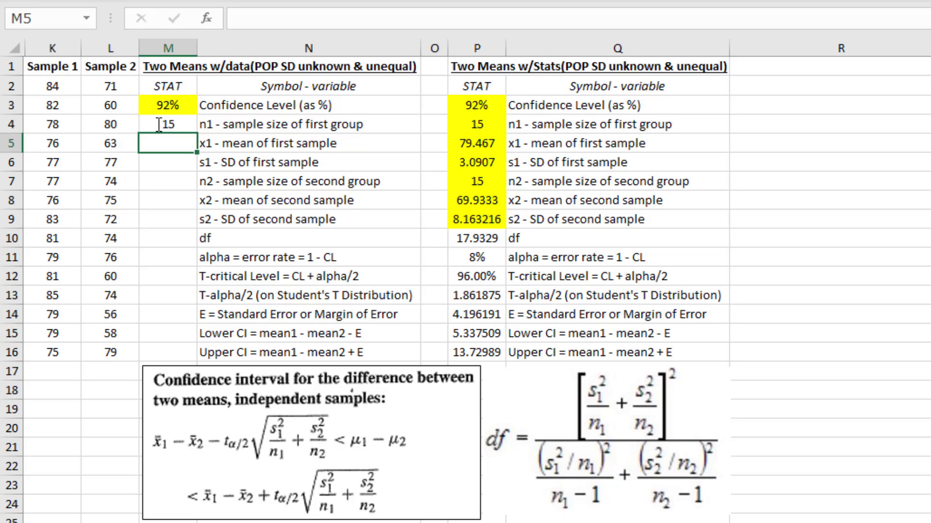
Calculate the mean of the first sample in M5 with the AVERAGE function over column K
text(=aver)
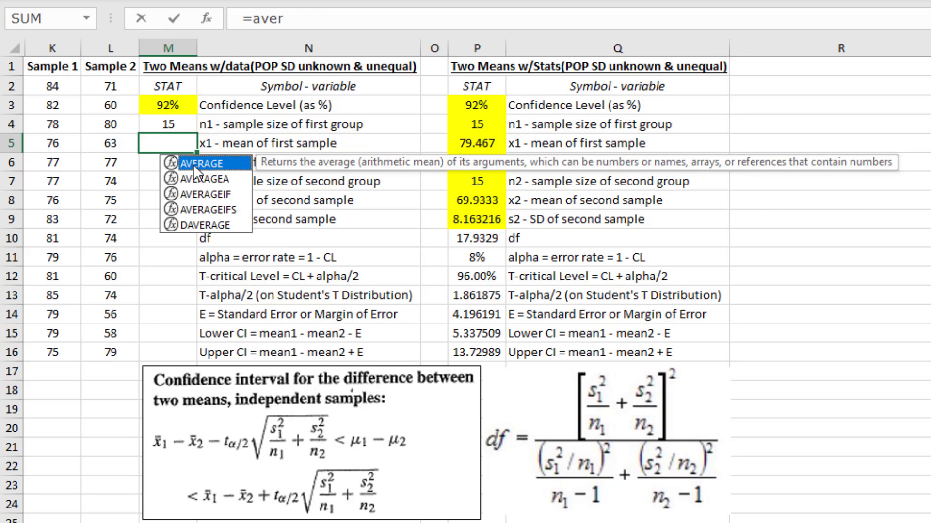
double_click(193, 164)
click(59, 49)
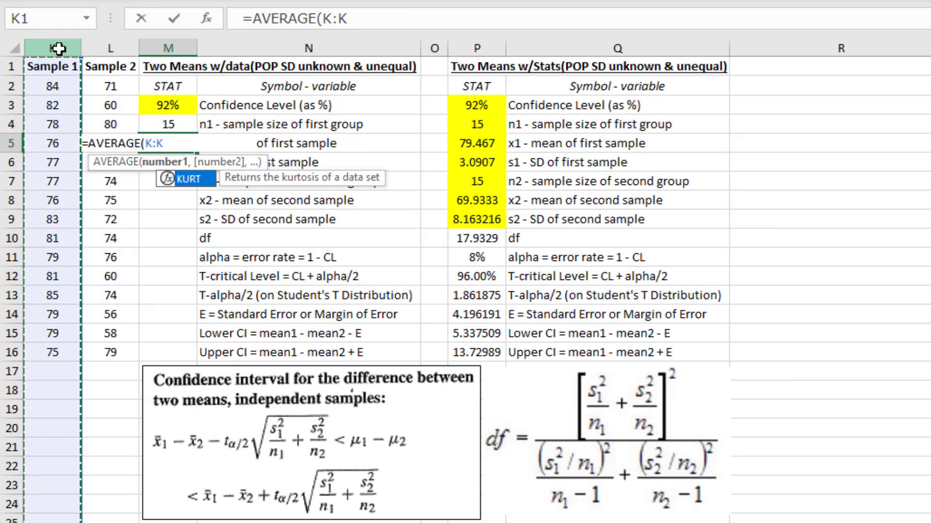
key(Return)
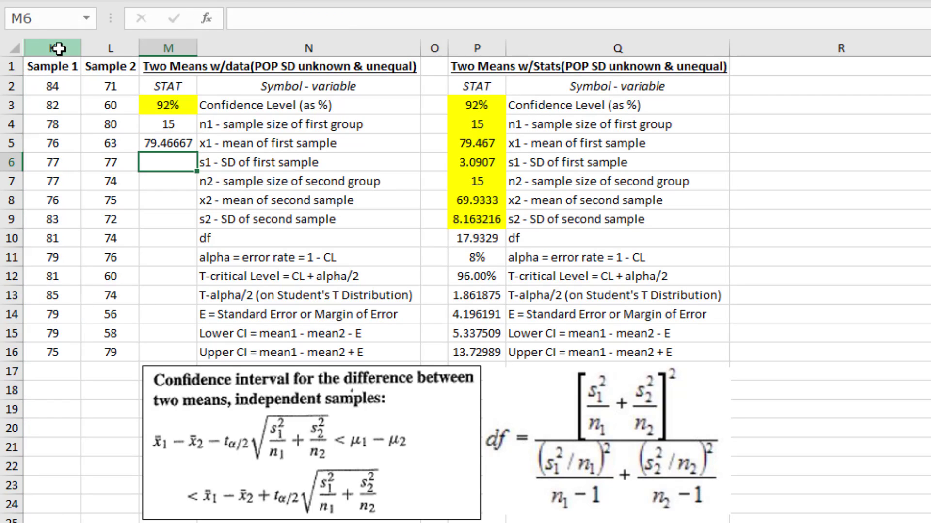
Calculate the standard deviation of the first sample in M6 with STDEV.S over column K
text(=st)
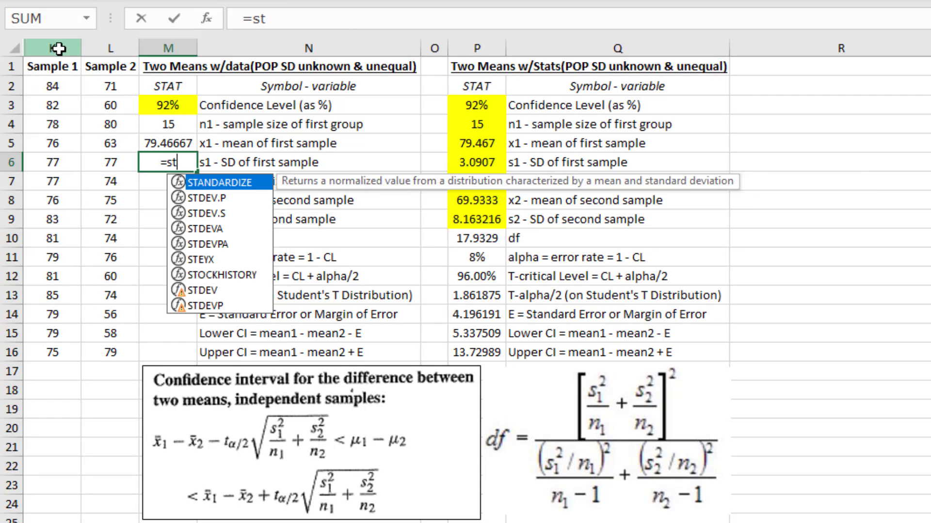
double_click(214, 213)
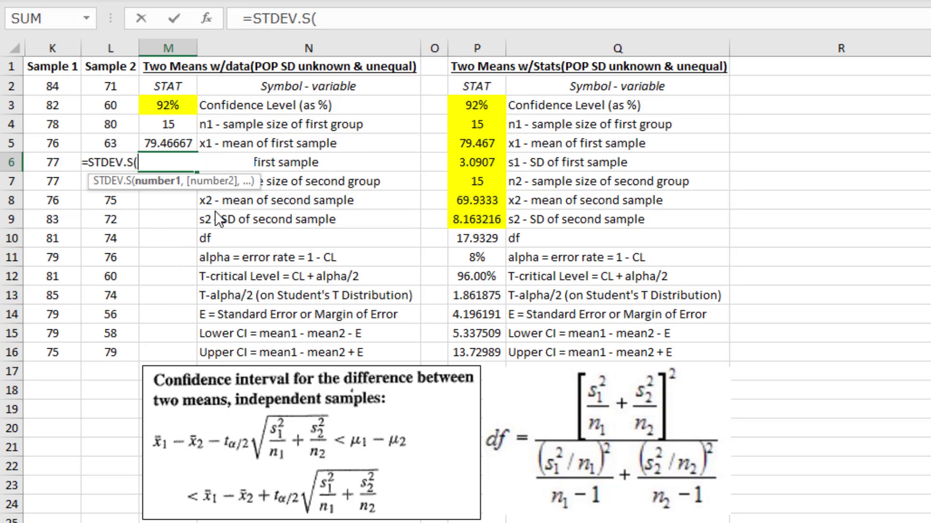
click(57, 49)
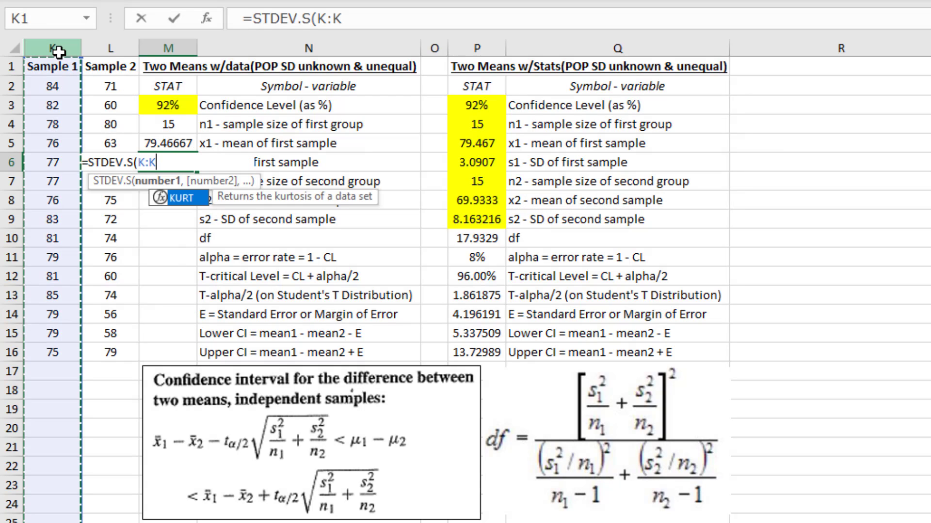
key(Return)
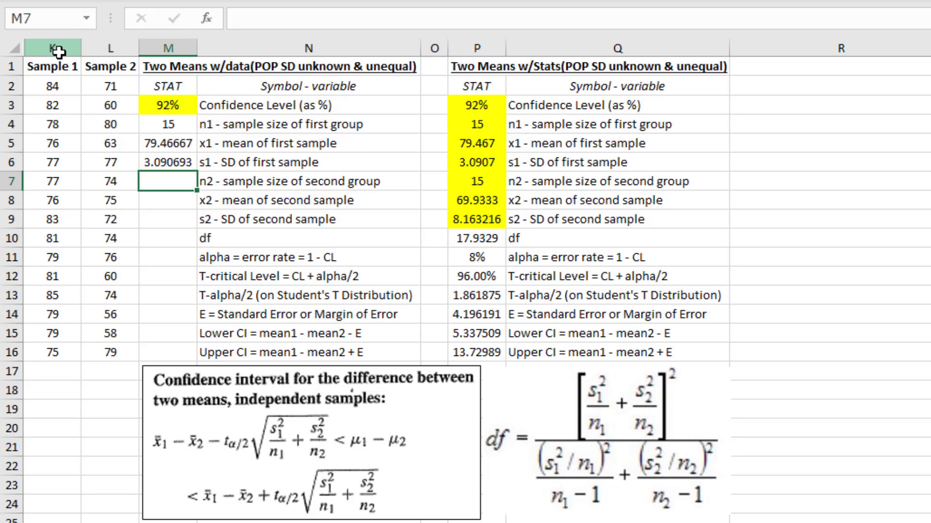
Calculate the second group's sample size in M7 with the COUNT function over column L
text(=count)
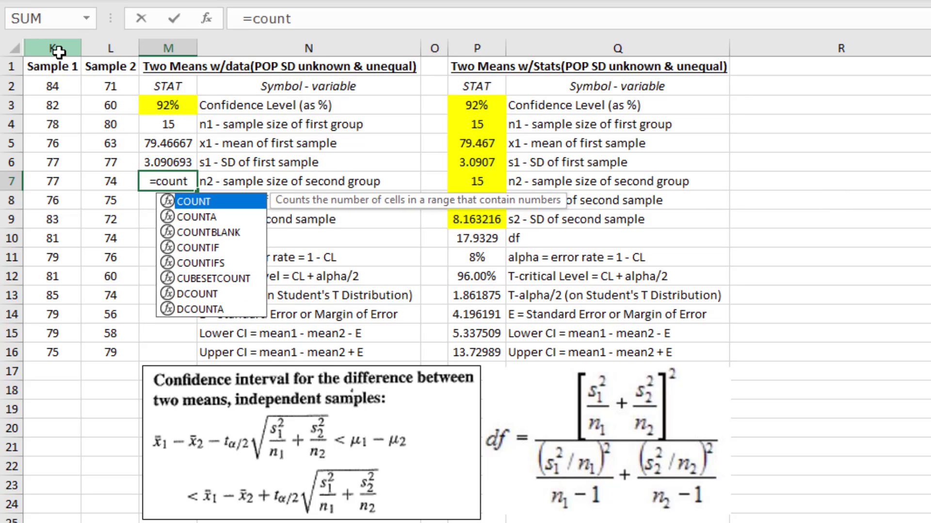
double_click(205, 203)
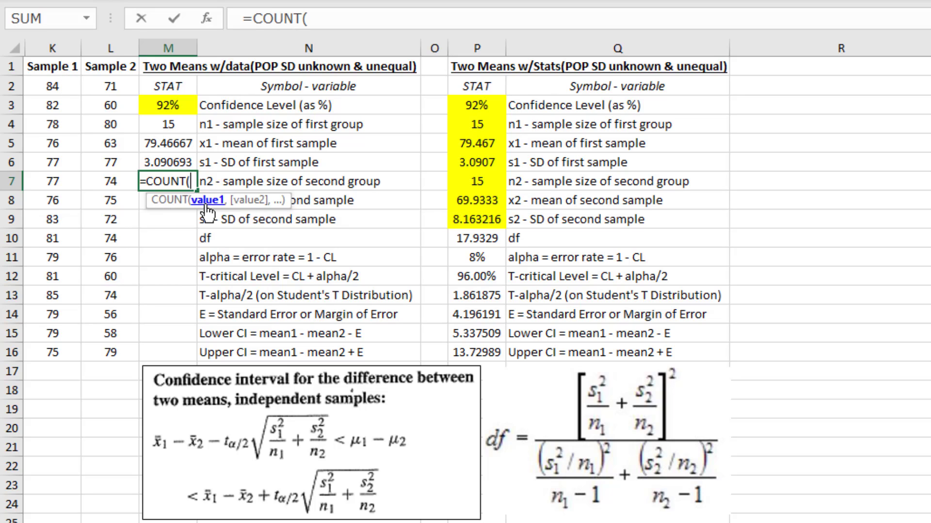
click(106, 42)
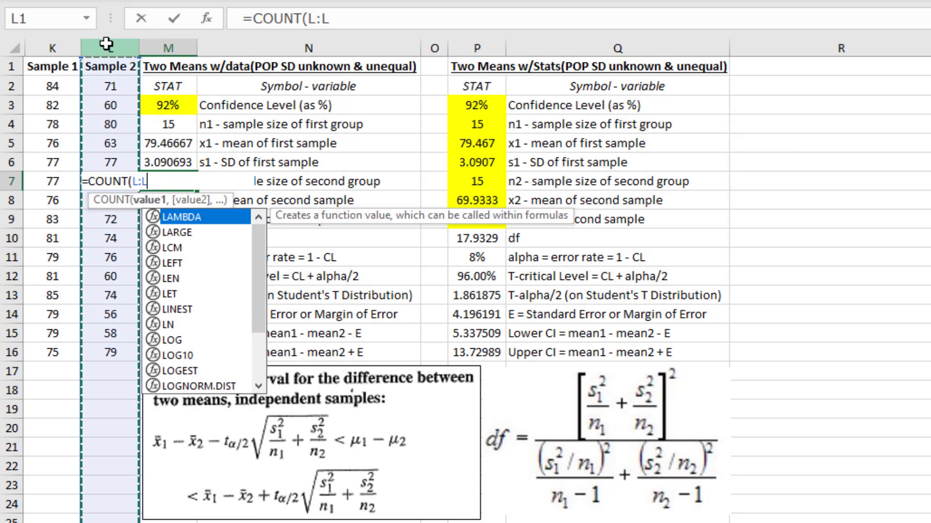
key(Return)
Calculate the mean of the second sample in M8 with the AVERAGE function over column L
text(=aver)
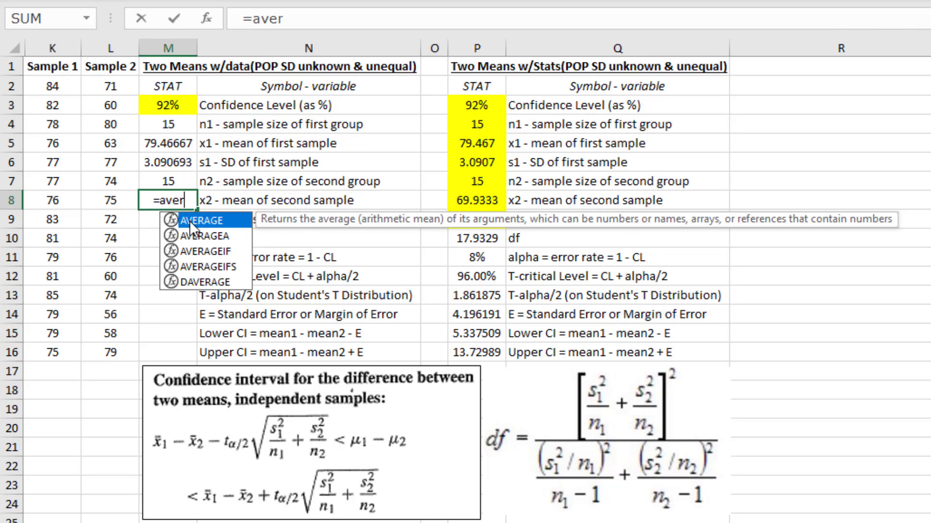
double_click(190, 220)
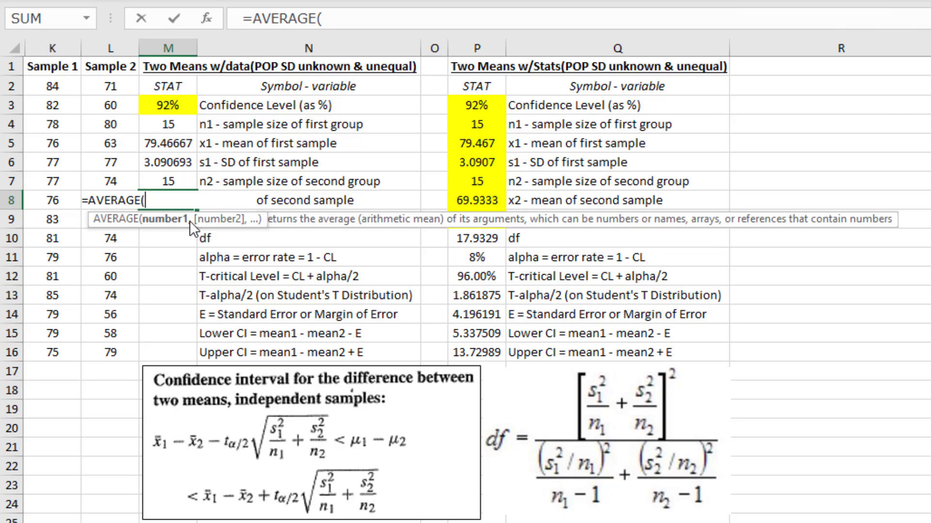
click(116, 47)
key(Return)
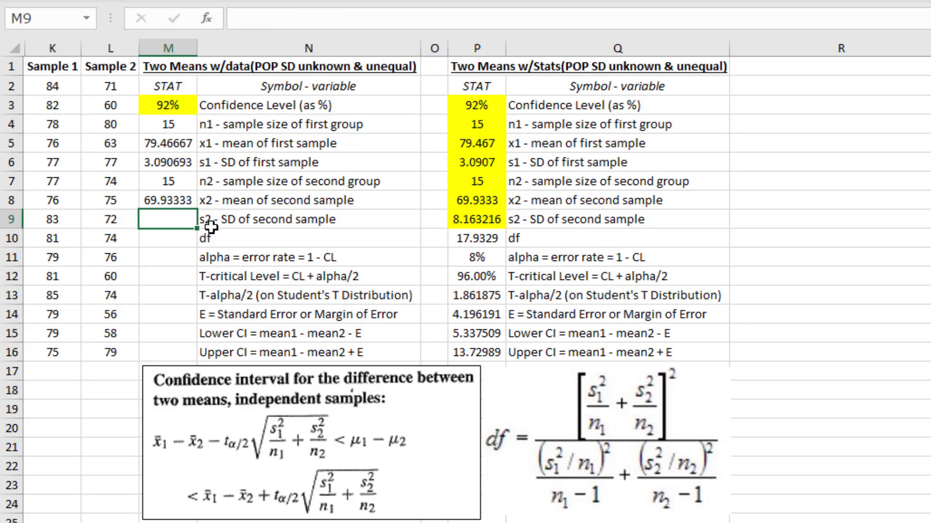
Calculate the standard deviation of the second sample in M9 with =STDEV.S(L:L)
text(=)
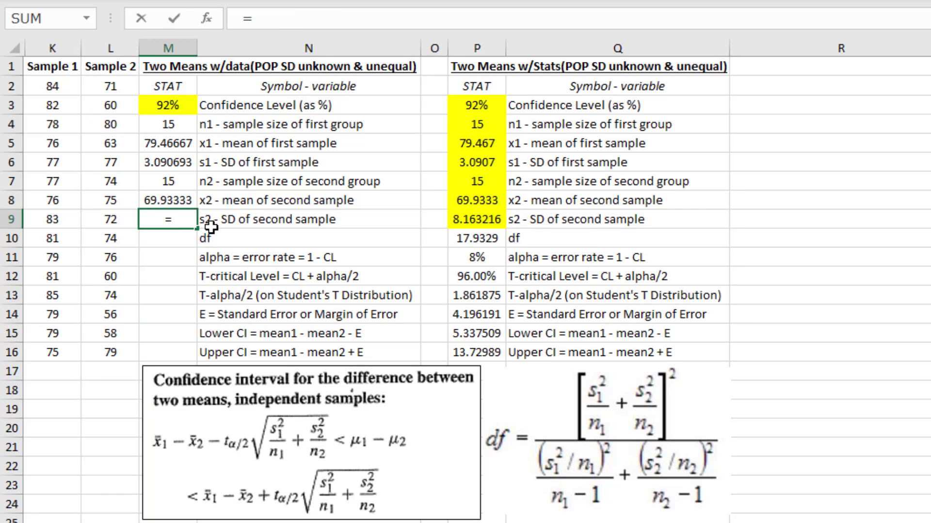
text(st)
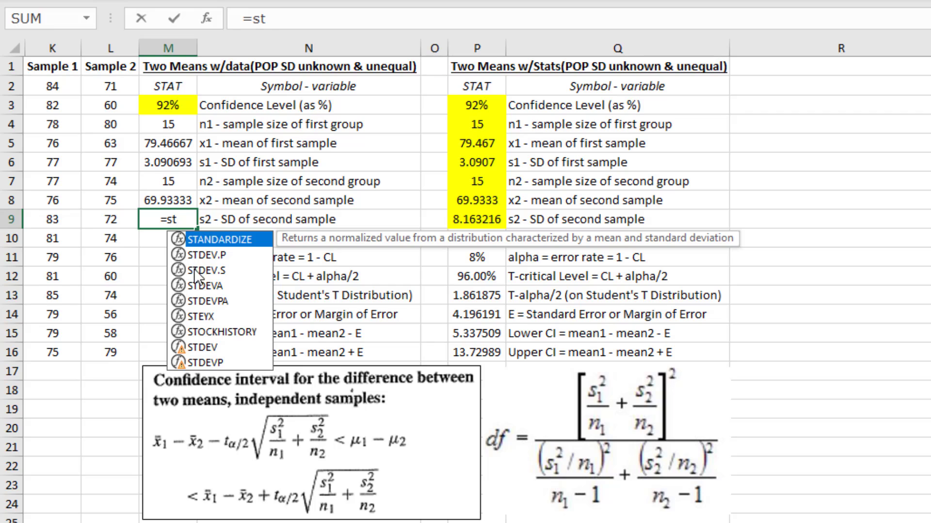
double_click(204, 270)
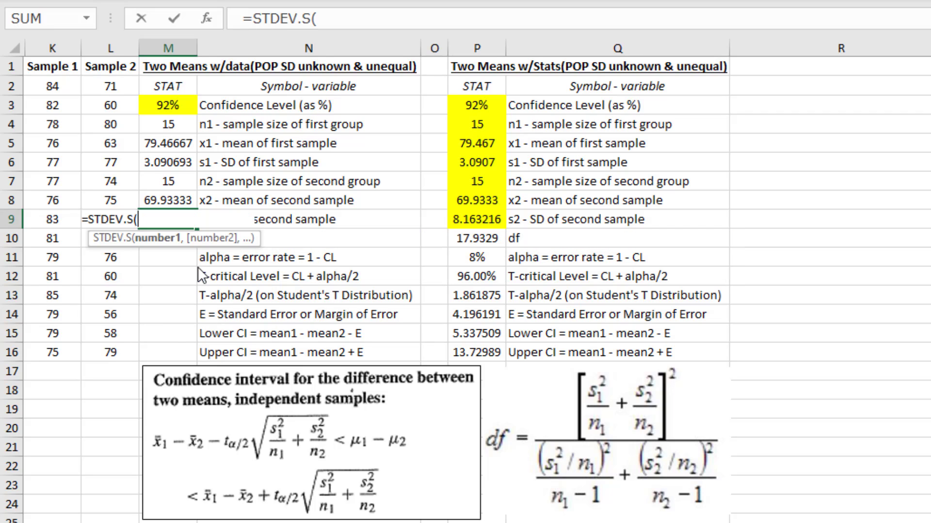
click(113, 49)
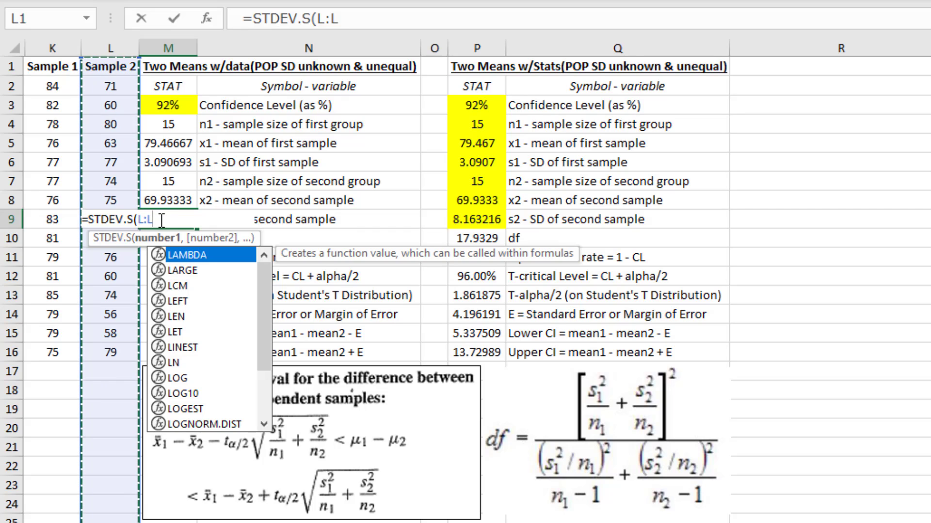
text())
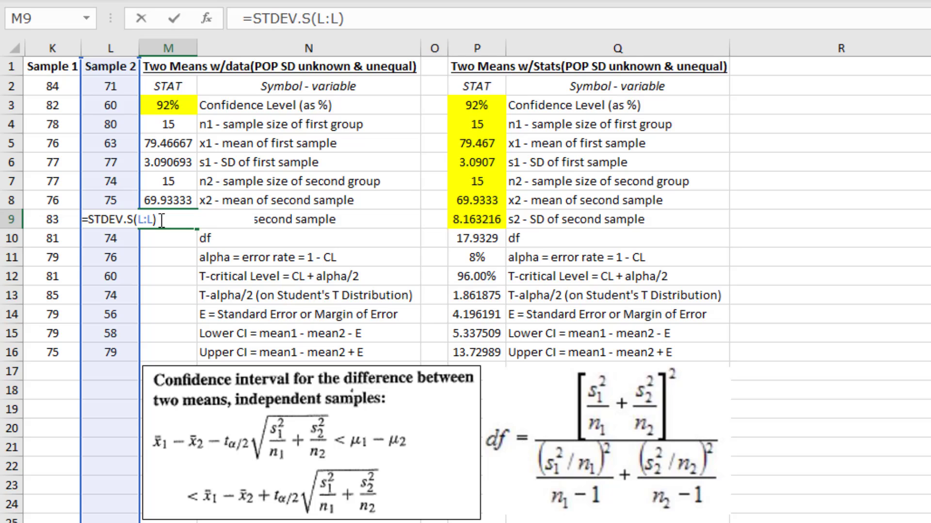
key(Return)
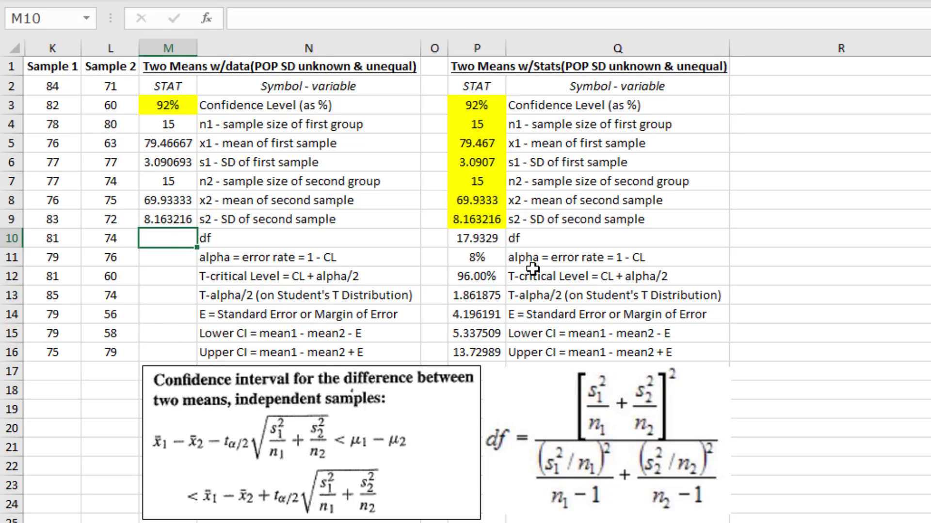
Copy the formulas from df through Upper CI in P10:P16 into M10:M16
drag(499, 237, 483, 344)
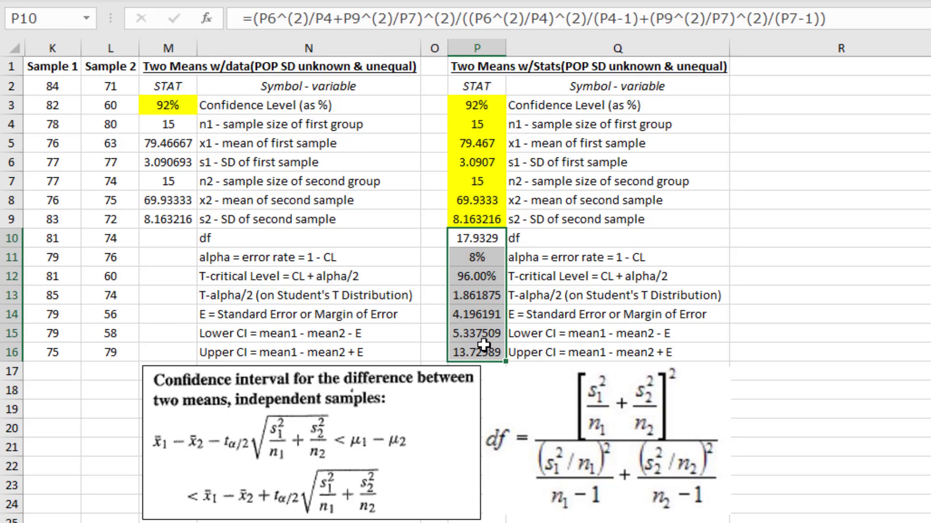
click(172, 237)
key(ctrl+v)
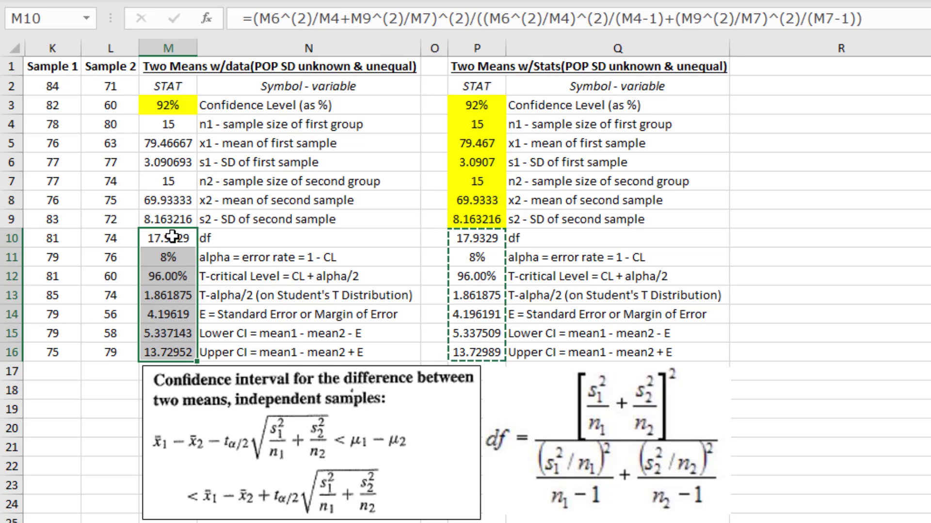